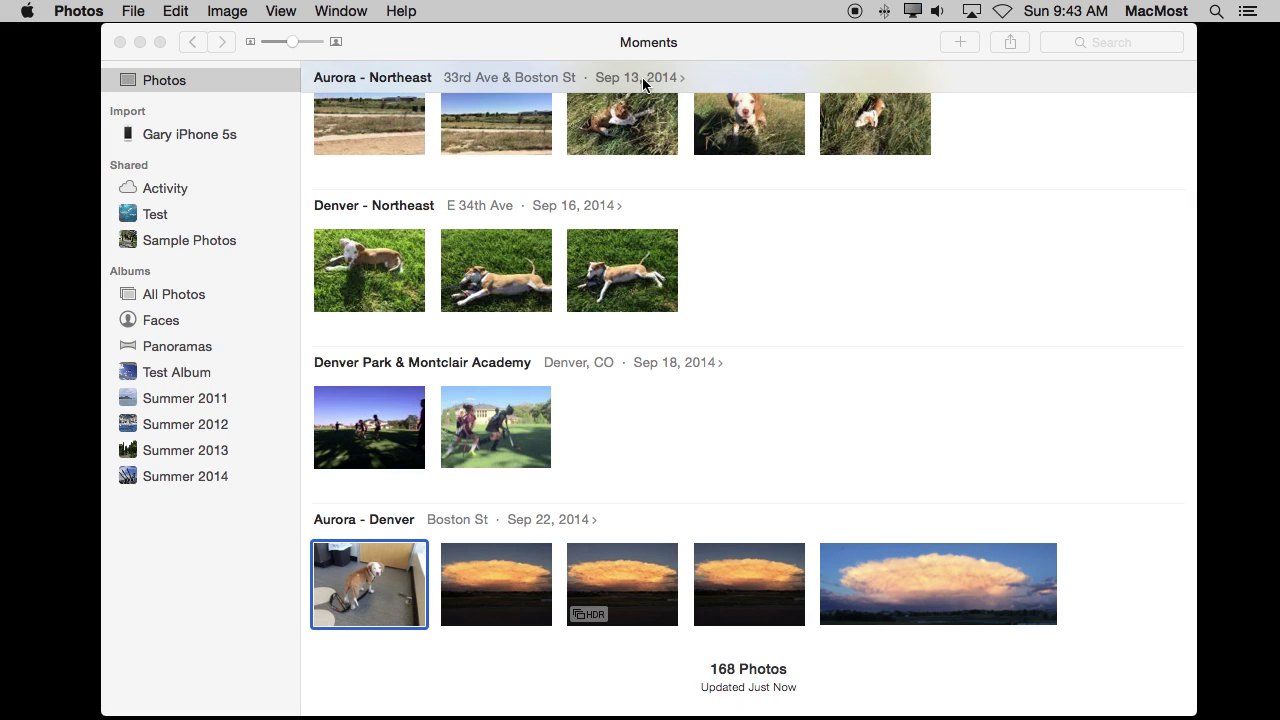
Open System Preferences, go to the iCloud pane and show the Photos options
click(30, 11)
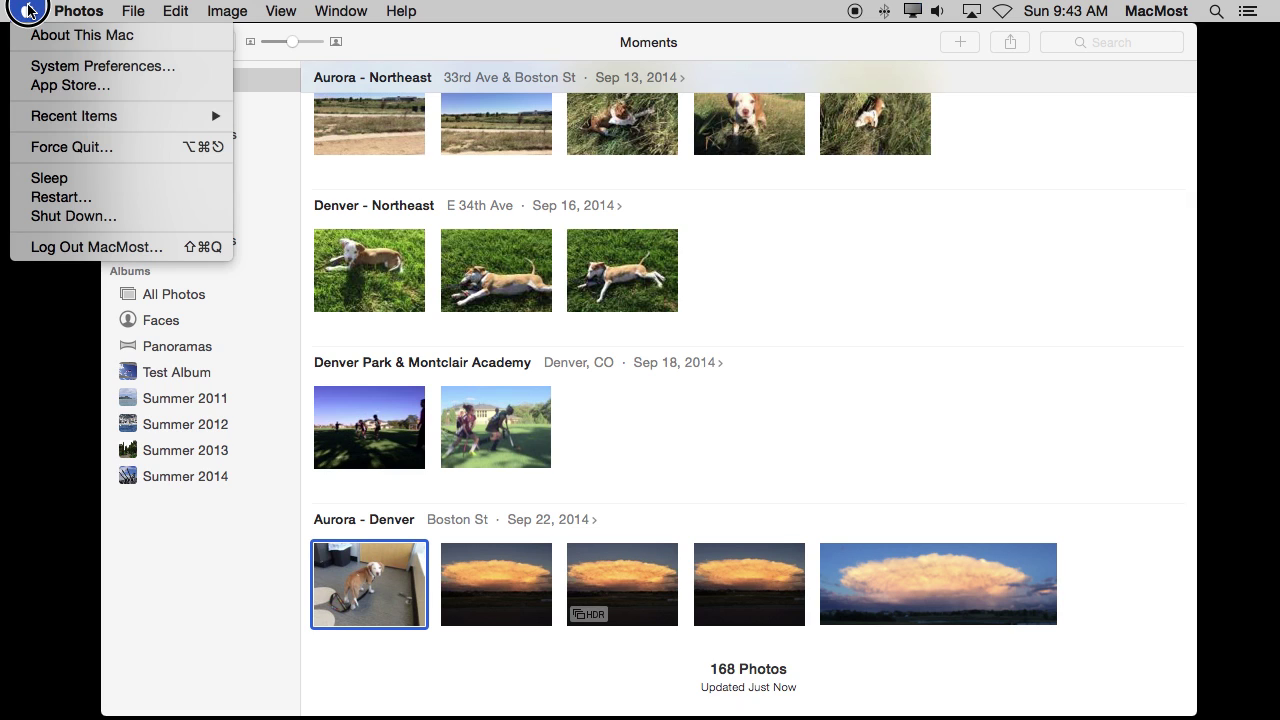
click(68, 70)
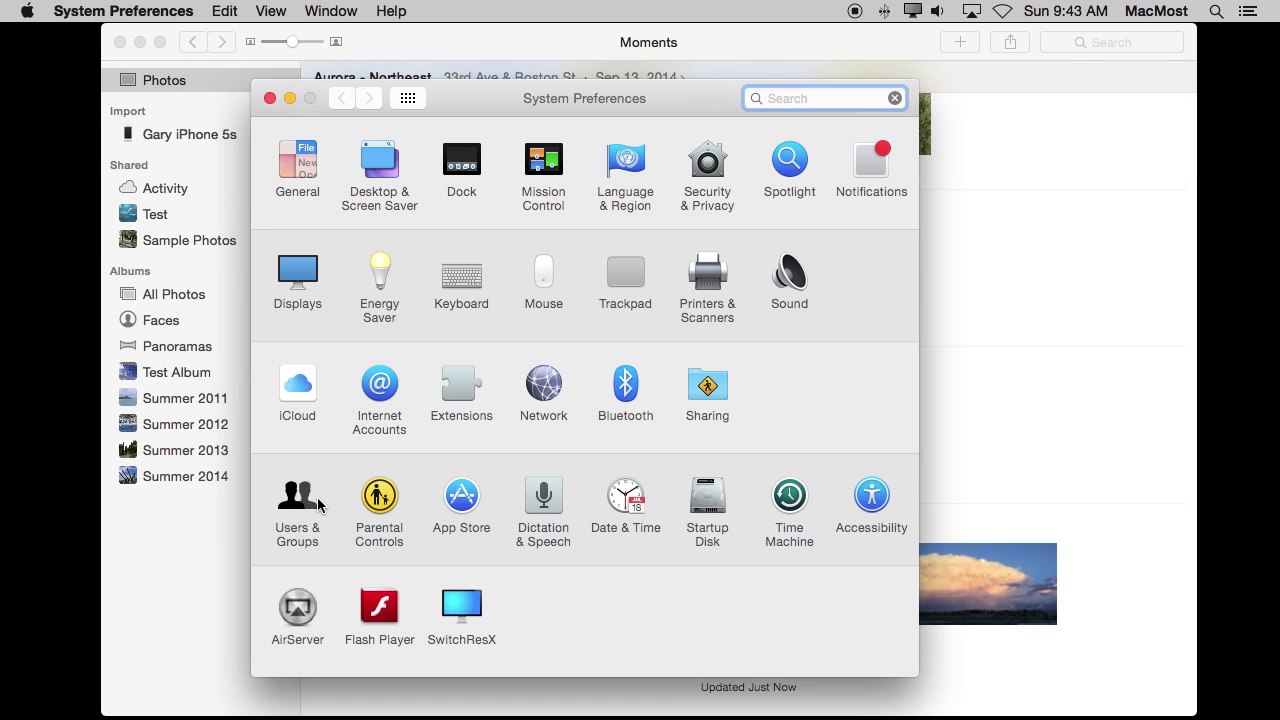
click(300, 404)
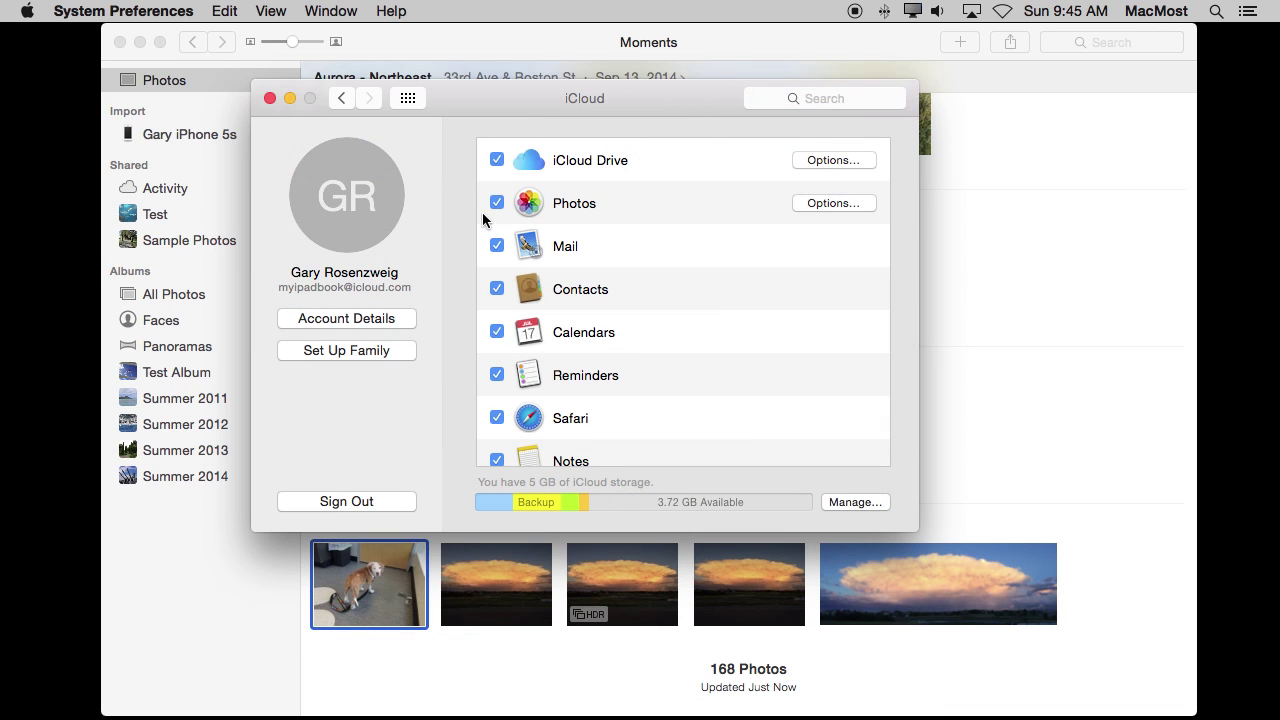
click(833, 204)
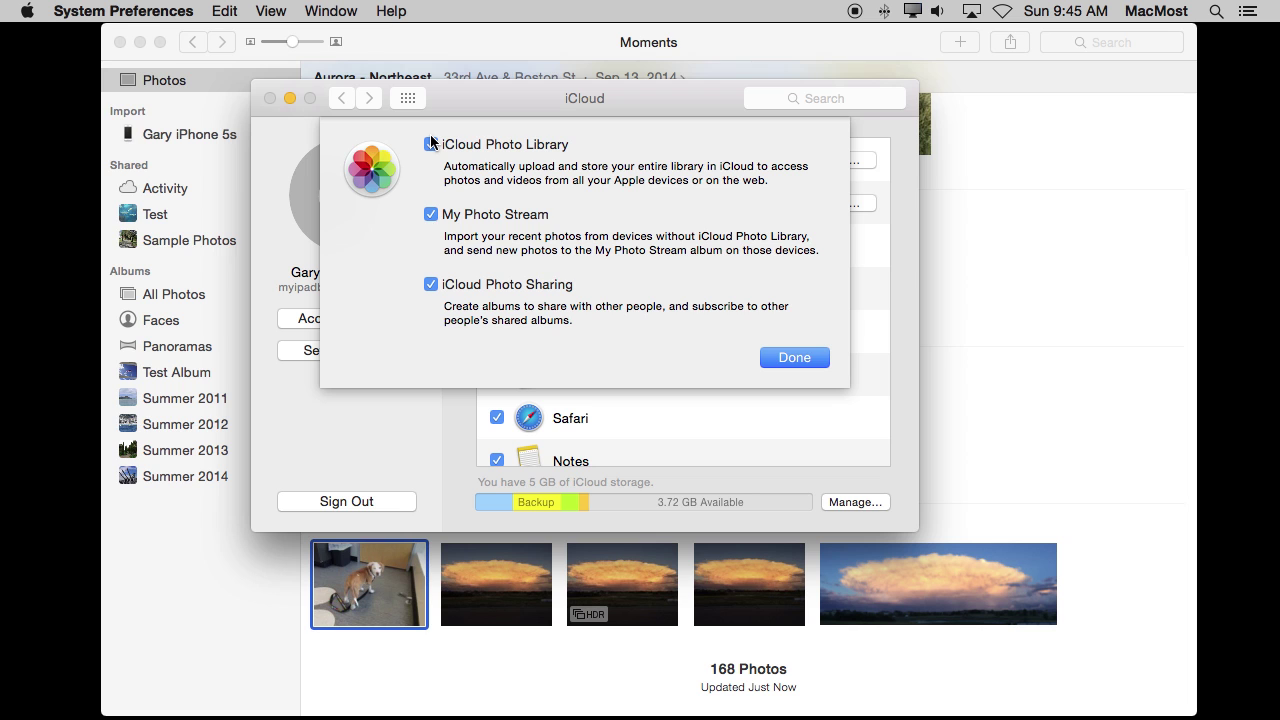
Enable iCloud Photo Library and choose Upgrade in the storage warning
click(431, 144)
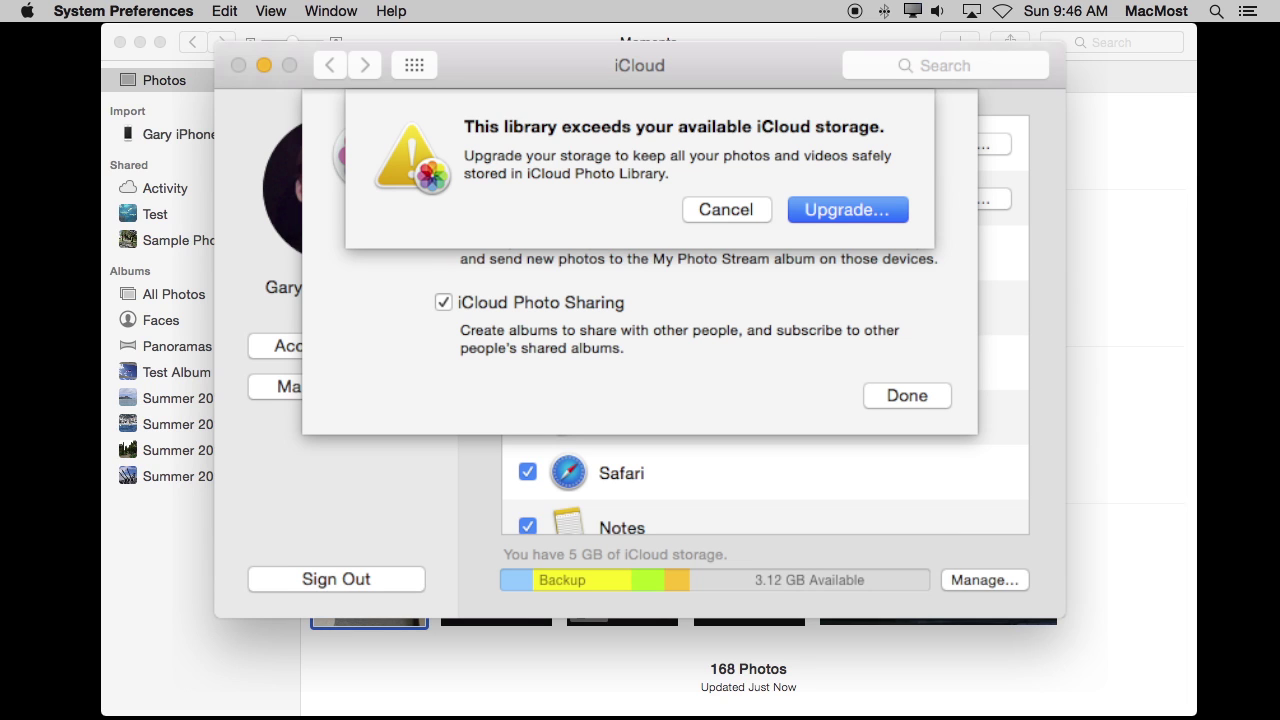
key(Return)
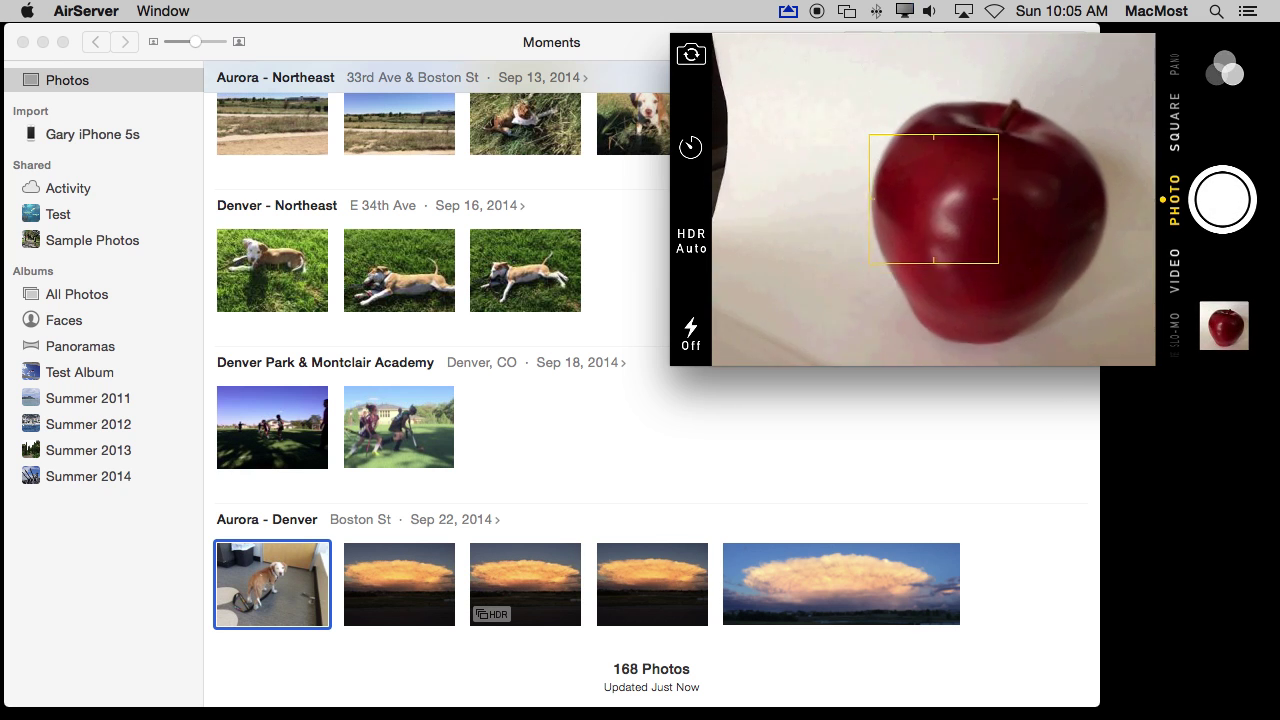
Bring Photos forward and scroll Moments down to the new apple photo under Alton St, Today
click(777, 420)
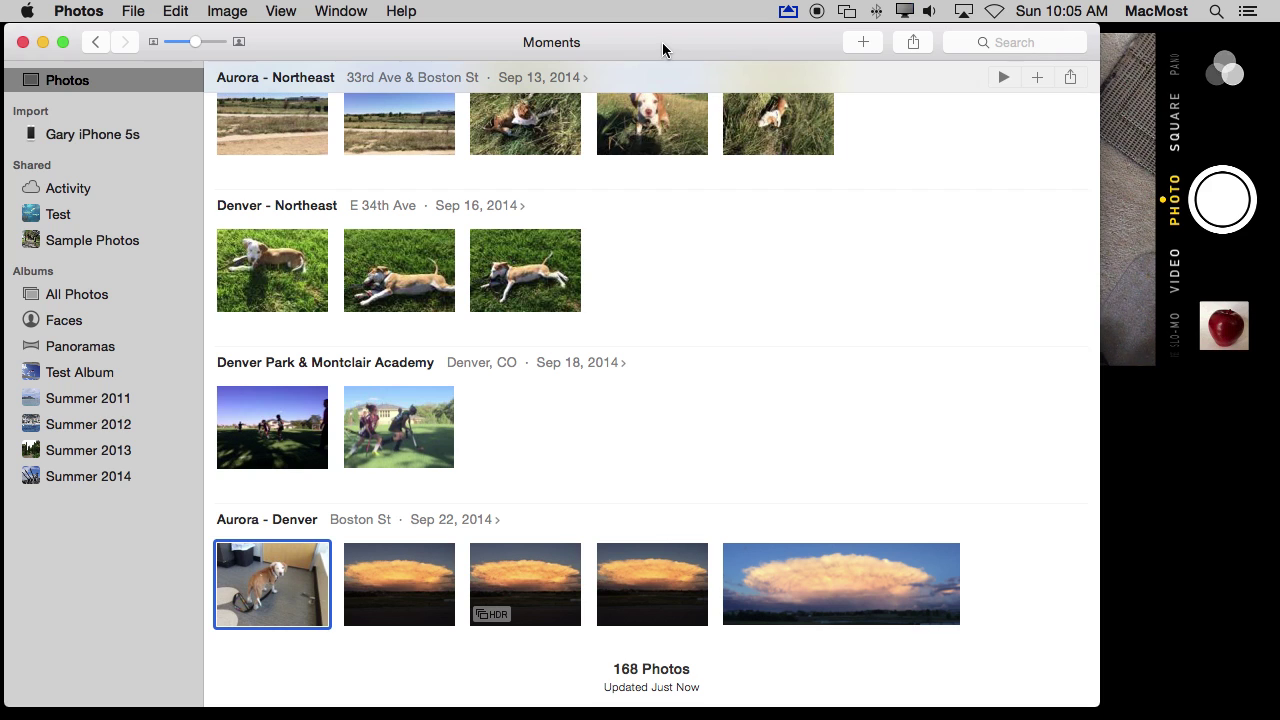
scroll(416, 505, down, 1)
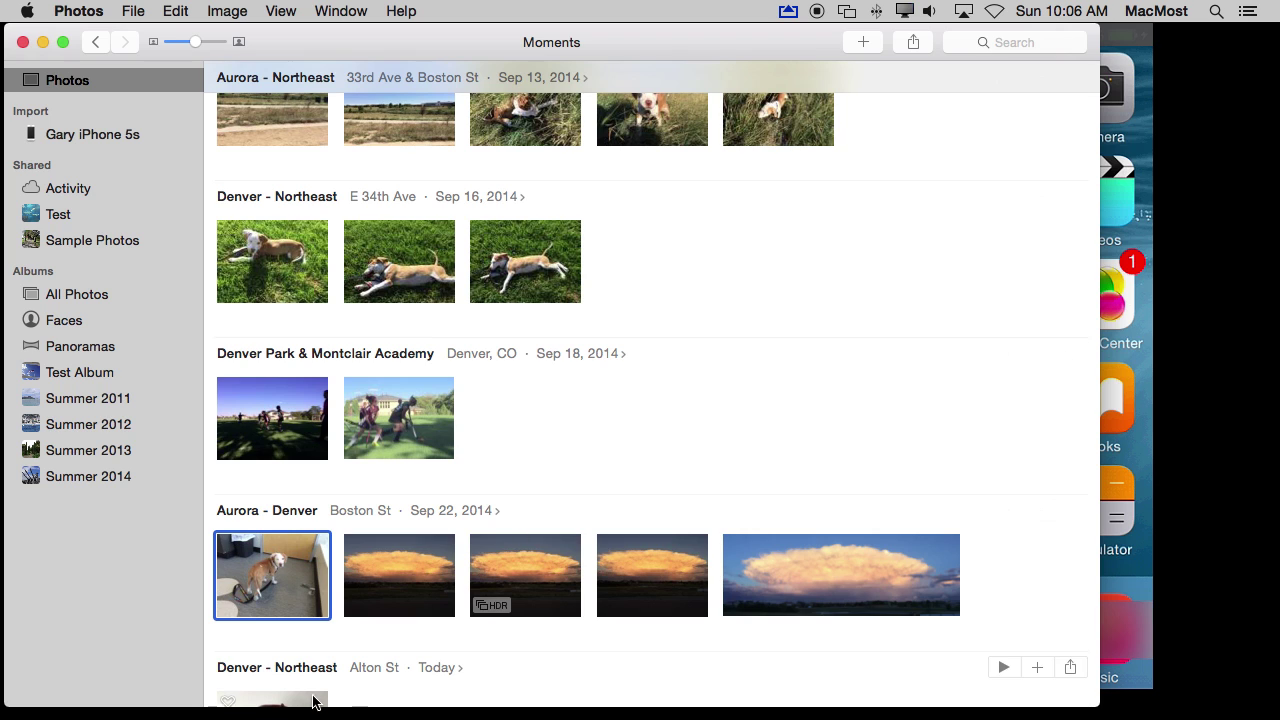
scroll(303, 690, down, 3)
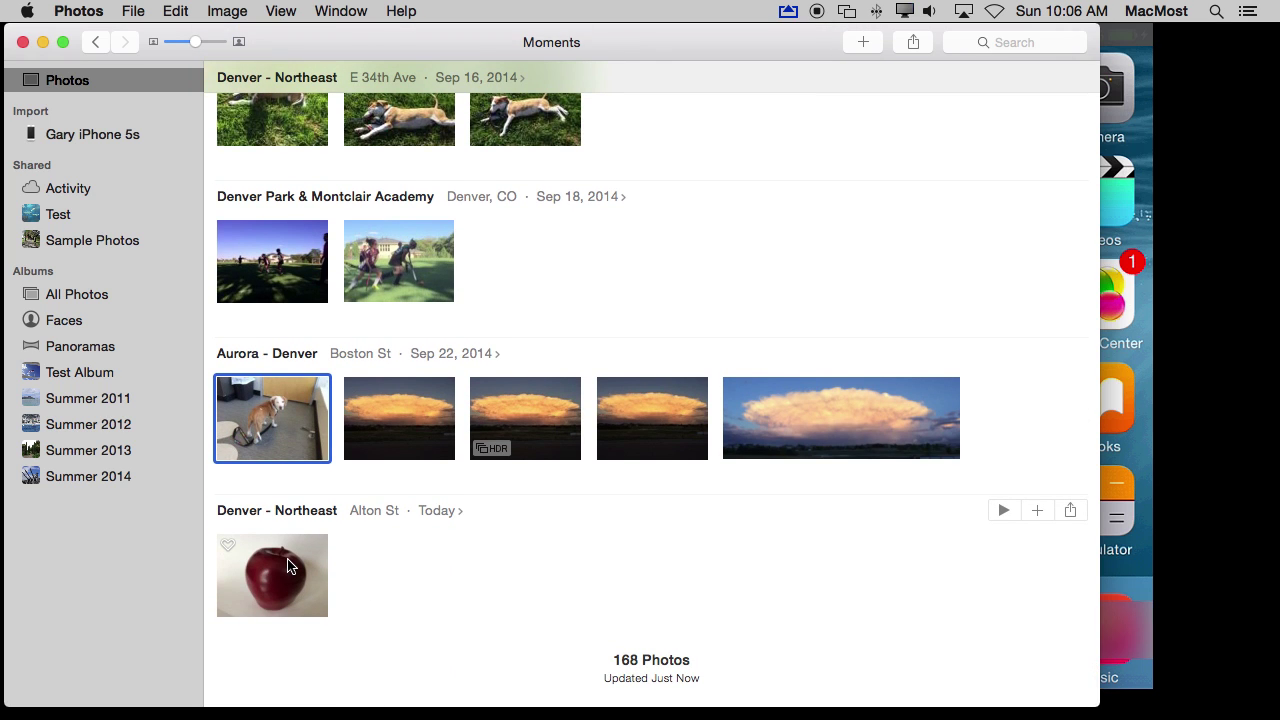
Delete the apple photo via Image > Delete 1 Photo and confirm removal from all devices
click(268, 584)
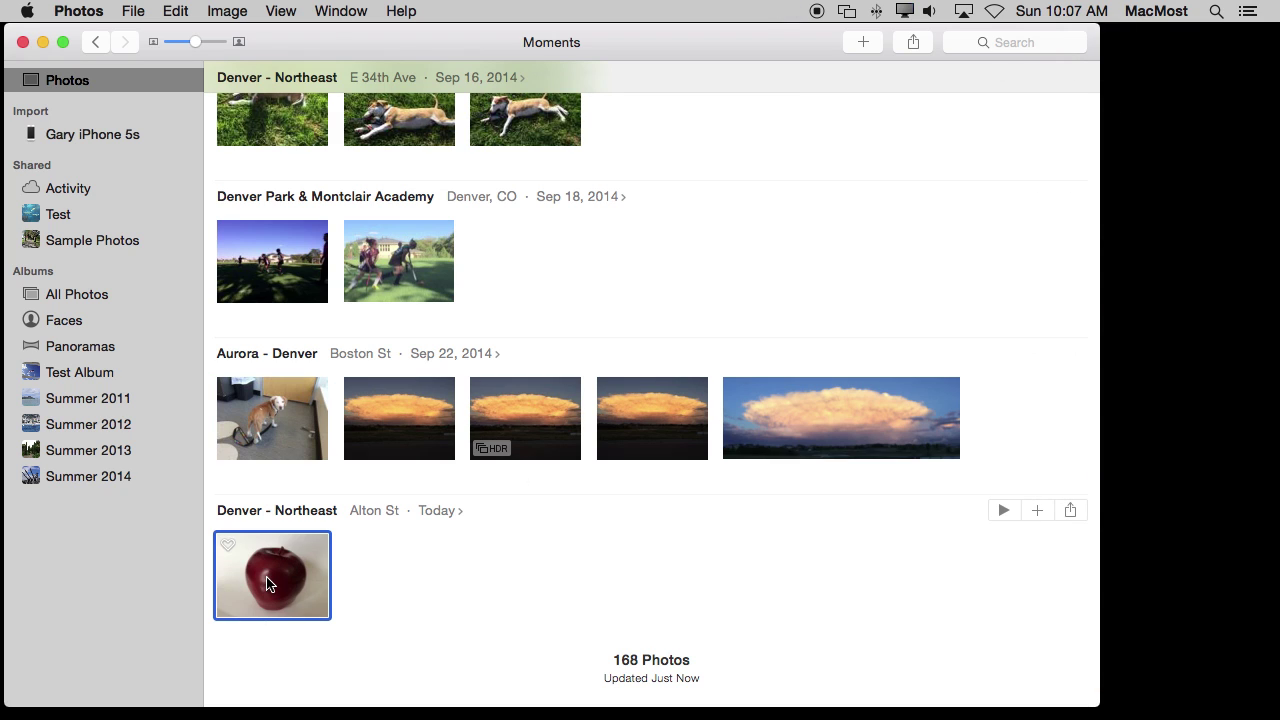
click(231, 12)
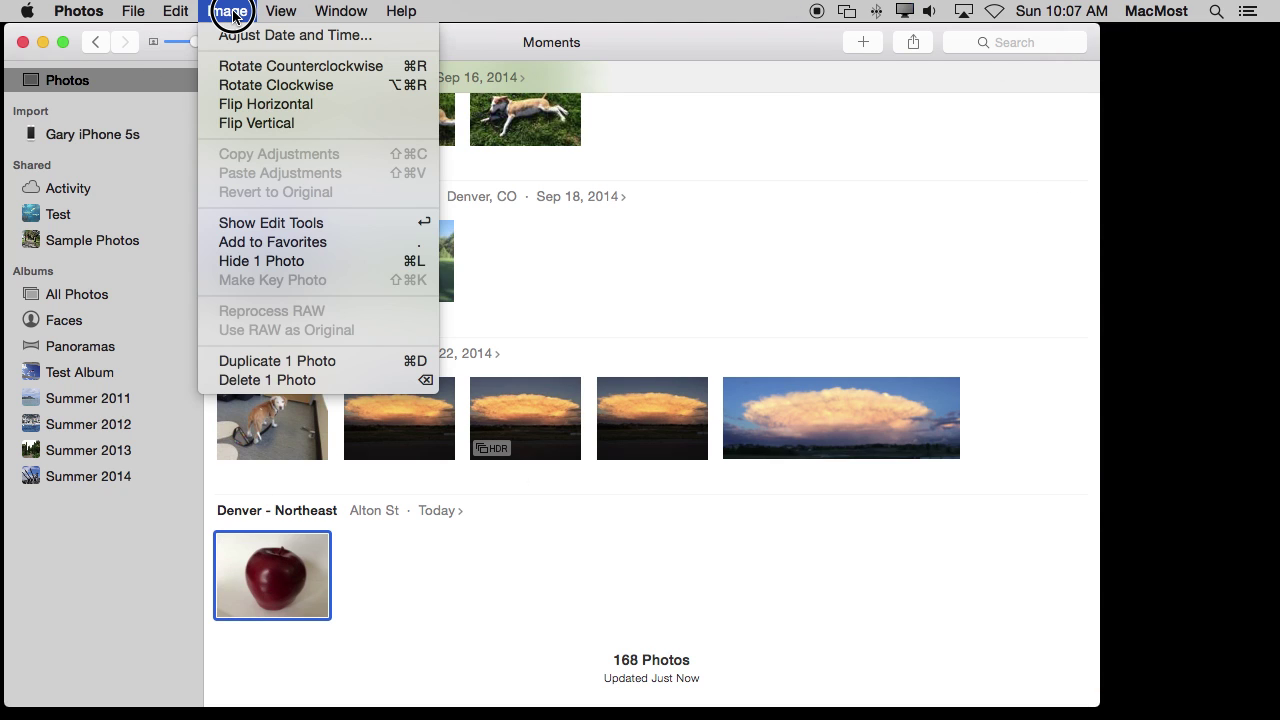
click(316, 384)
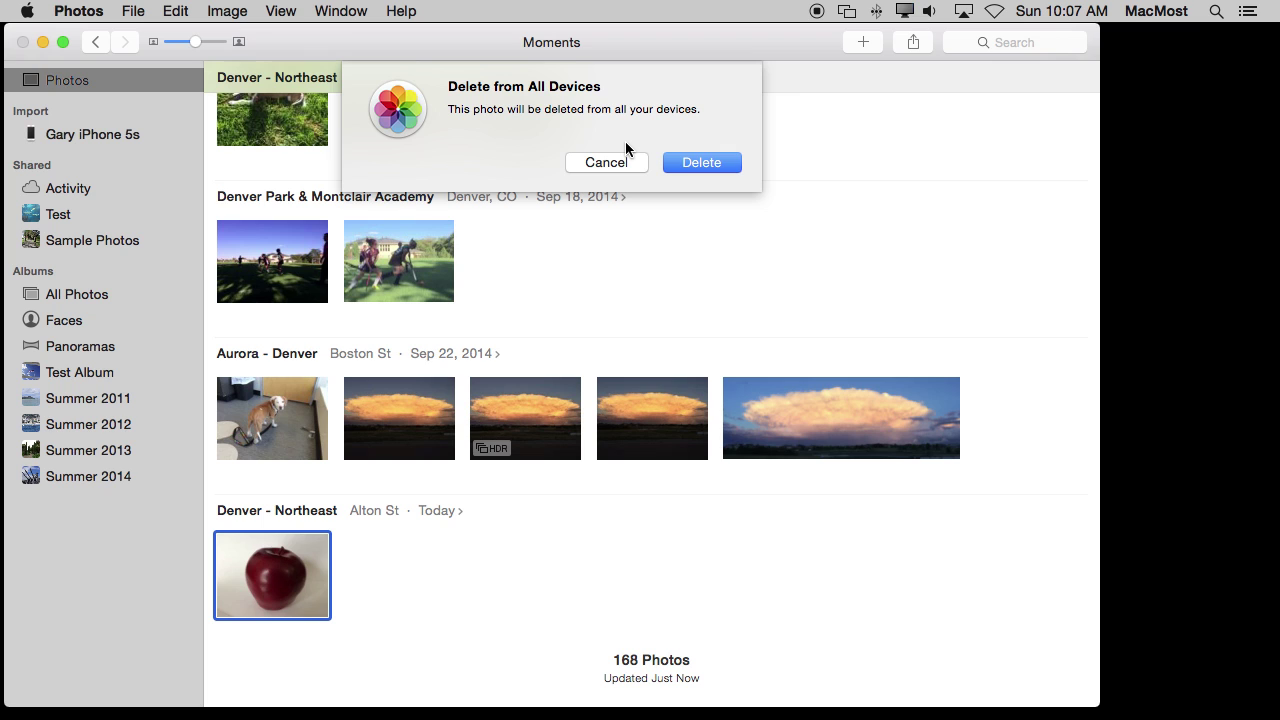
click(689, 161)
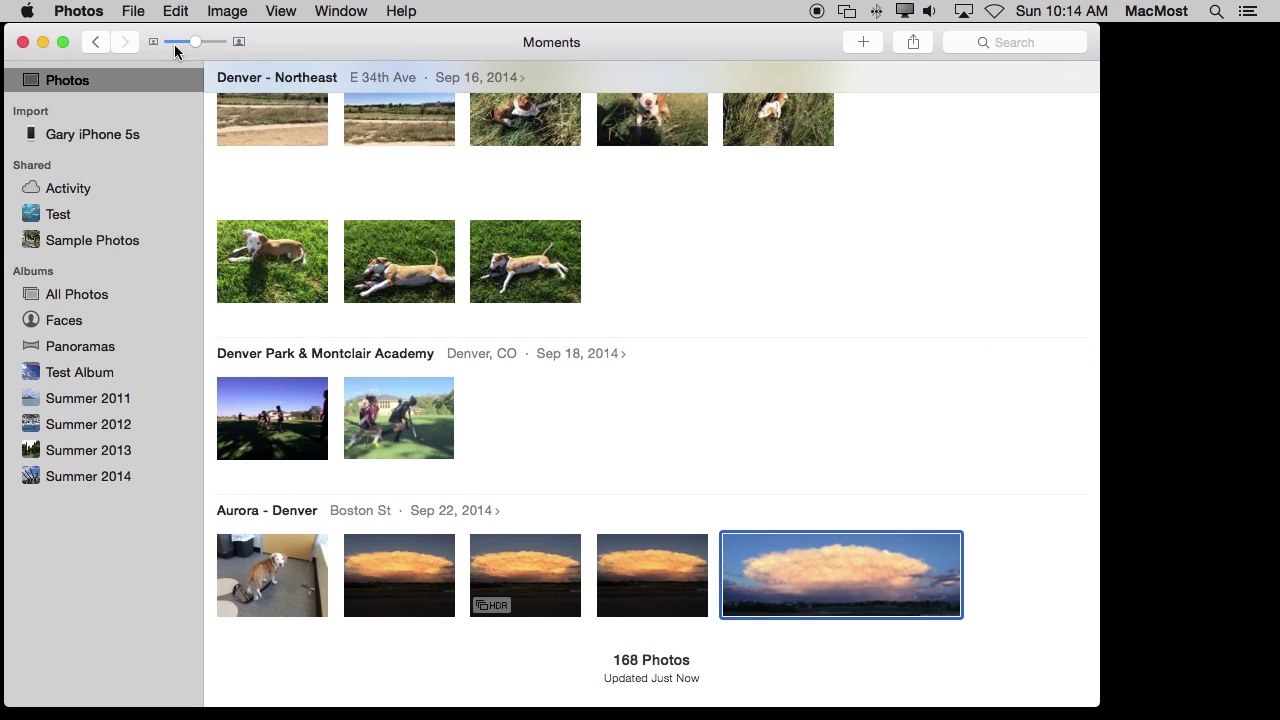
click(133, 11)
mouse_move(232, 291)
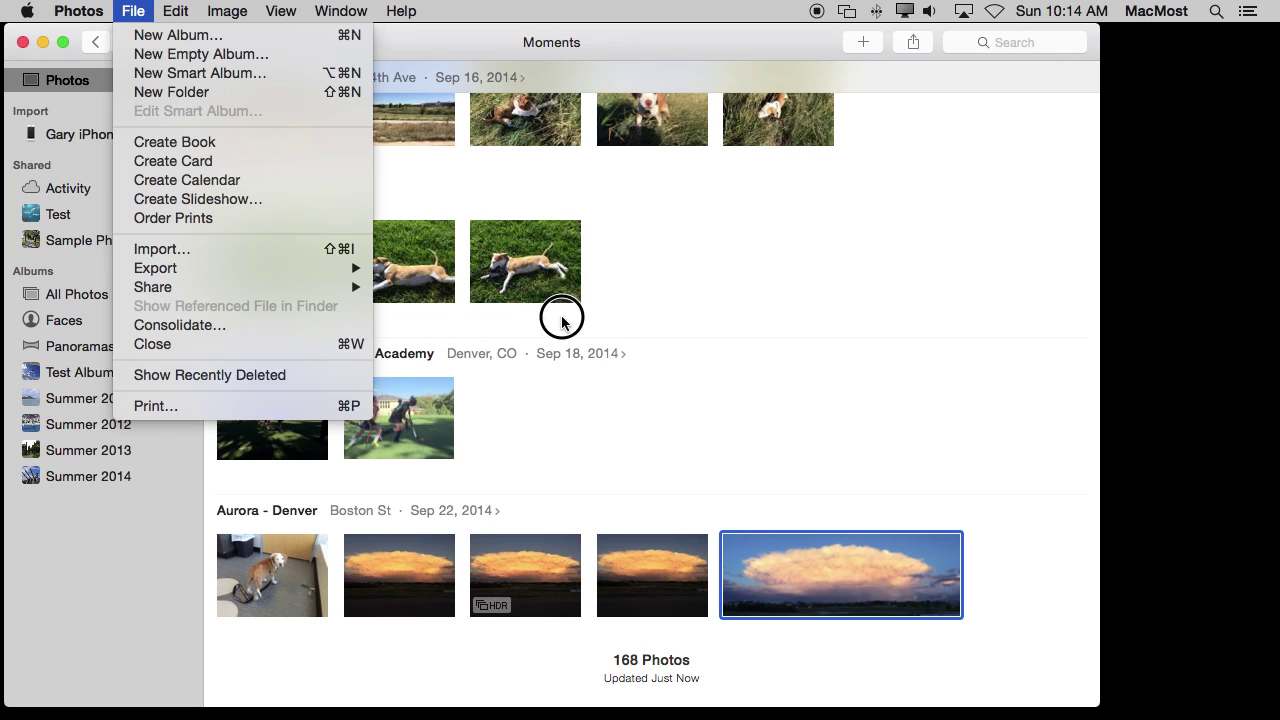
click(696, 282)
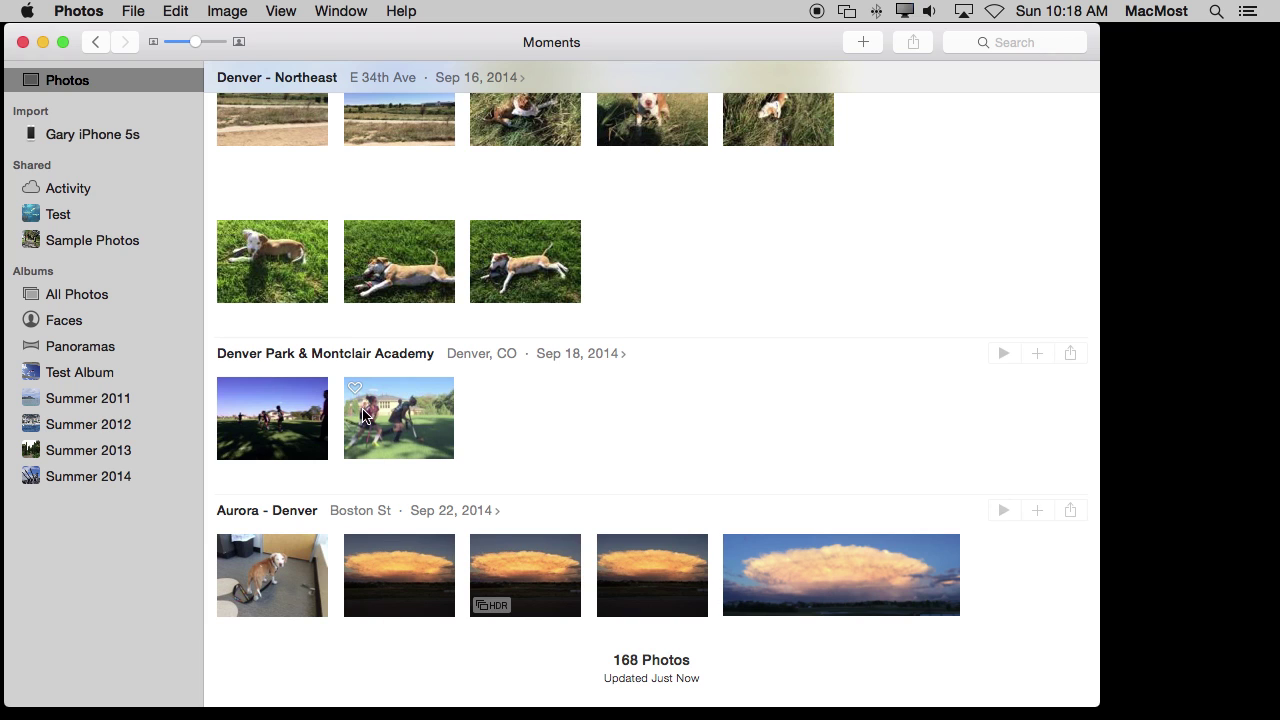
mouse_move(497, 712)
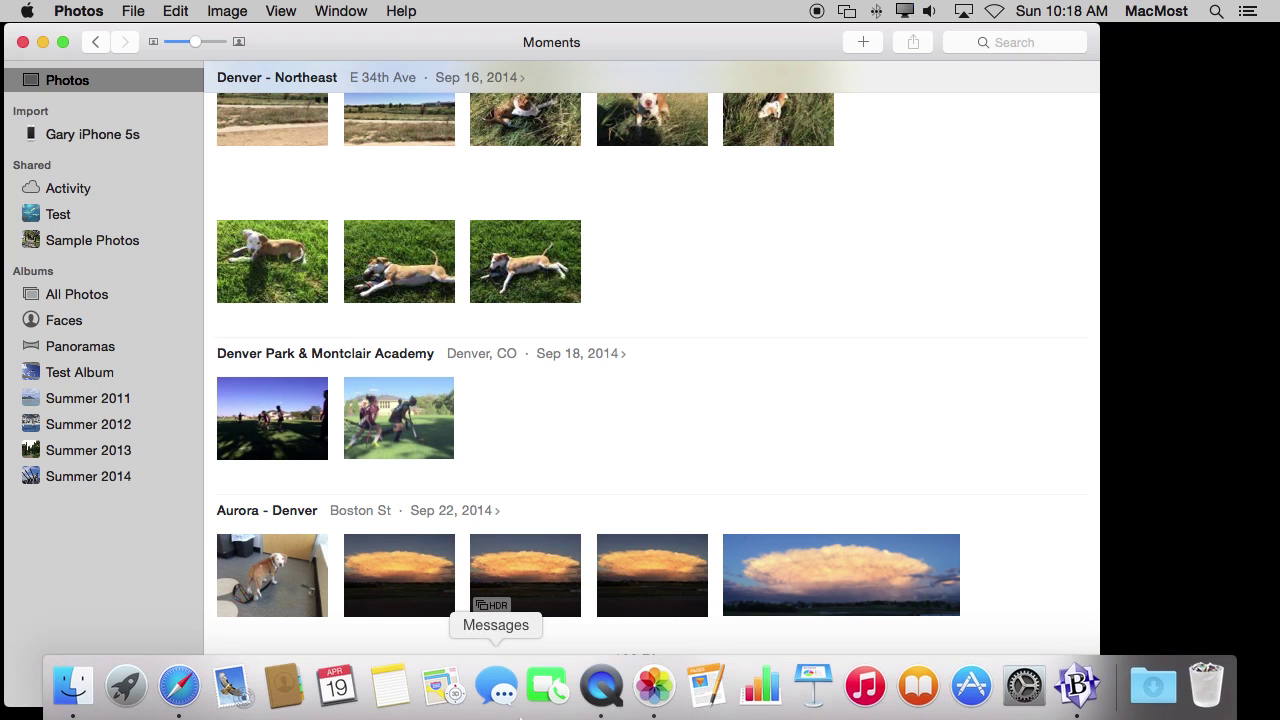
click(179, 686)
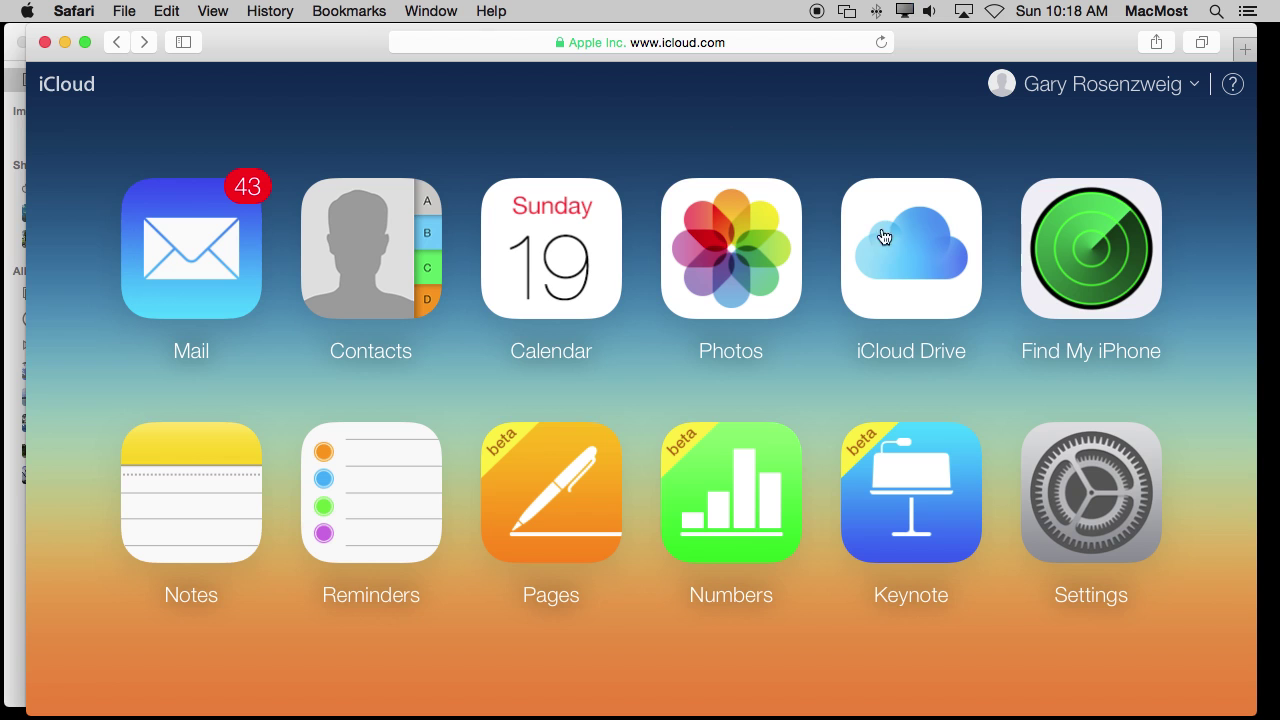
Open the Photos app on iCloud.com to show its 167-item Moments view
click(728, 271)
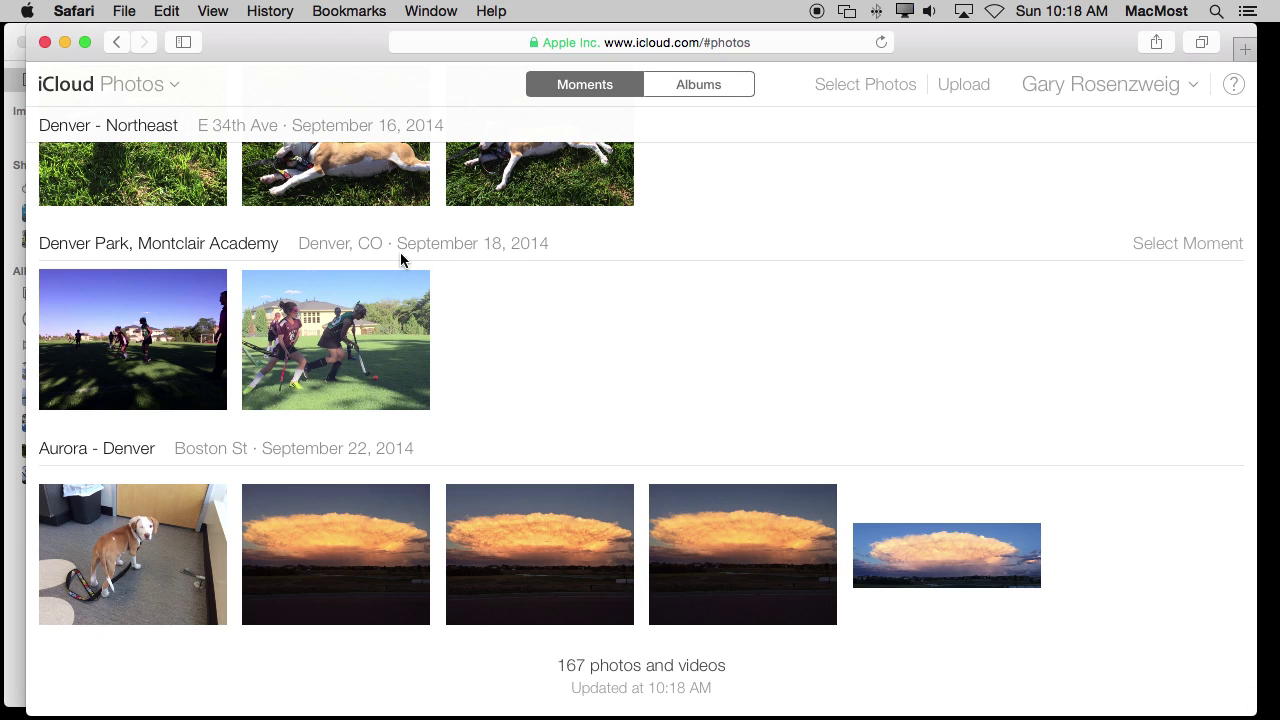
mouse_move(416, 287)
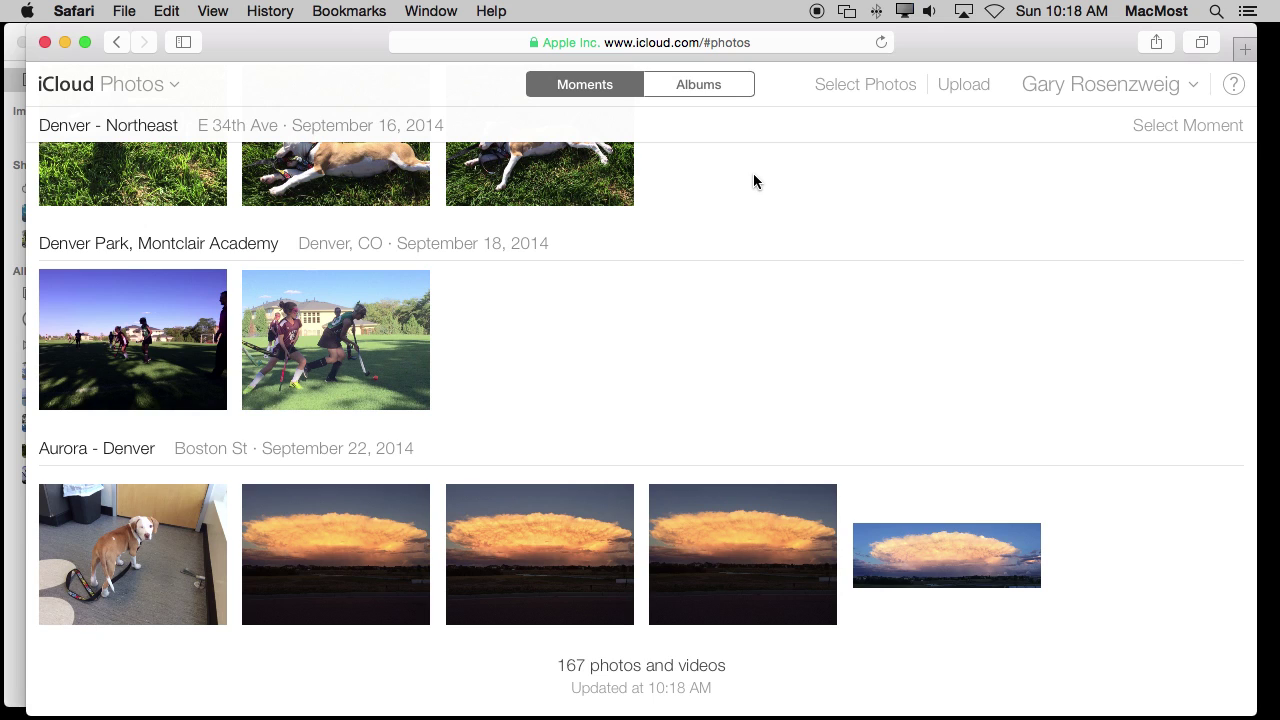
Enter Select Photos on iCloud, check a Denver - Northeast photo, then cancel the selection
click(860, 85)
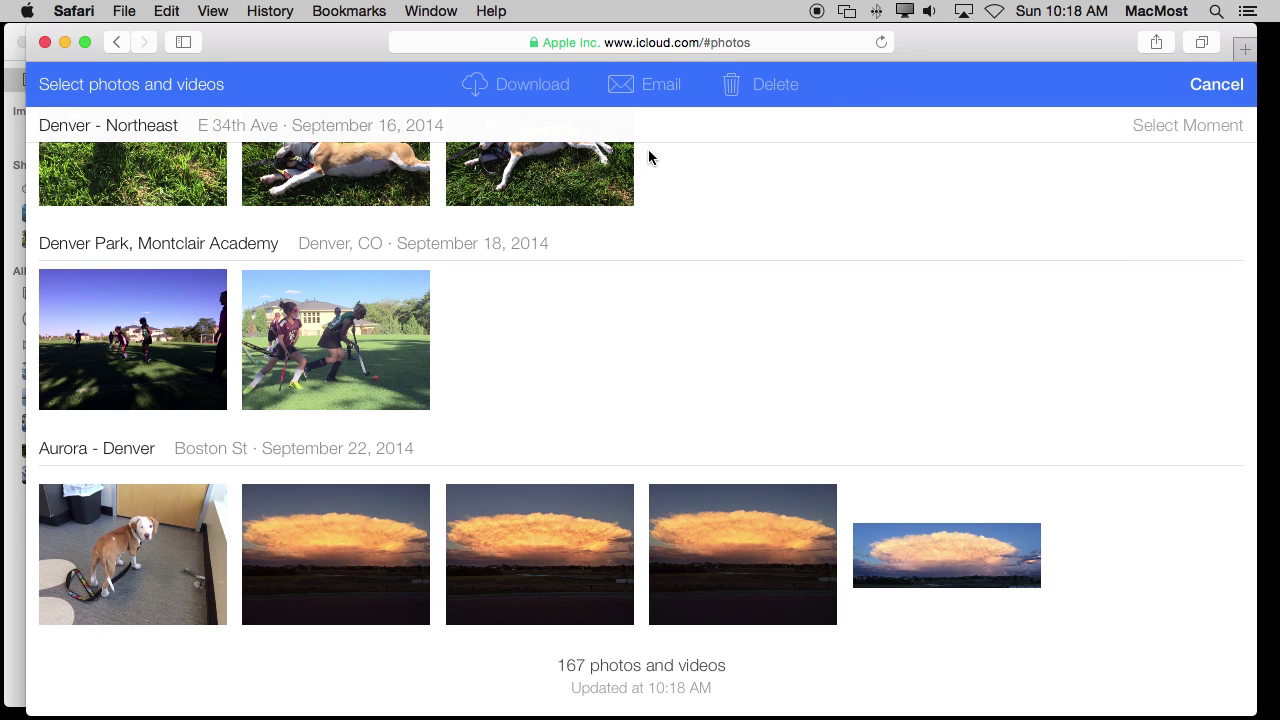
click(508, 162)
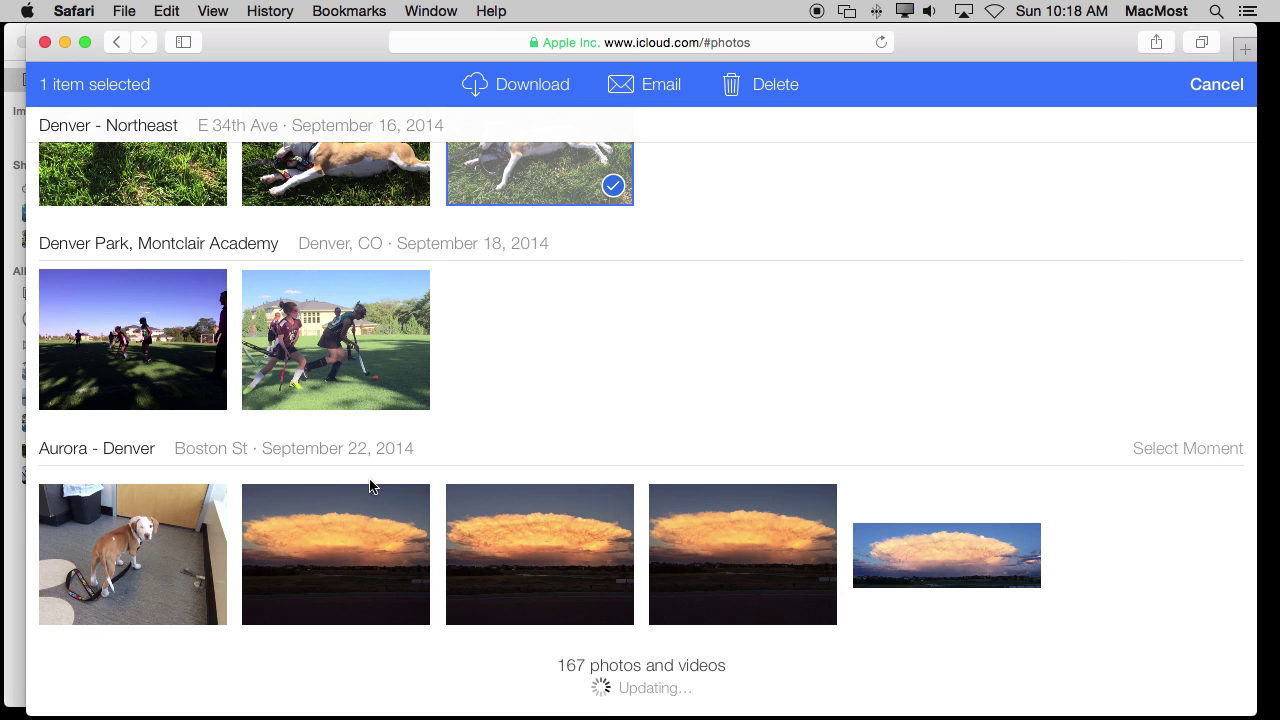
click(1214, 86)
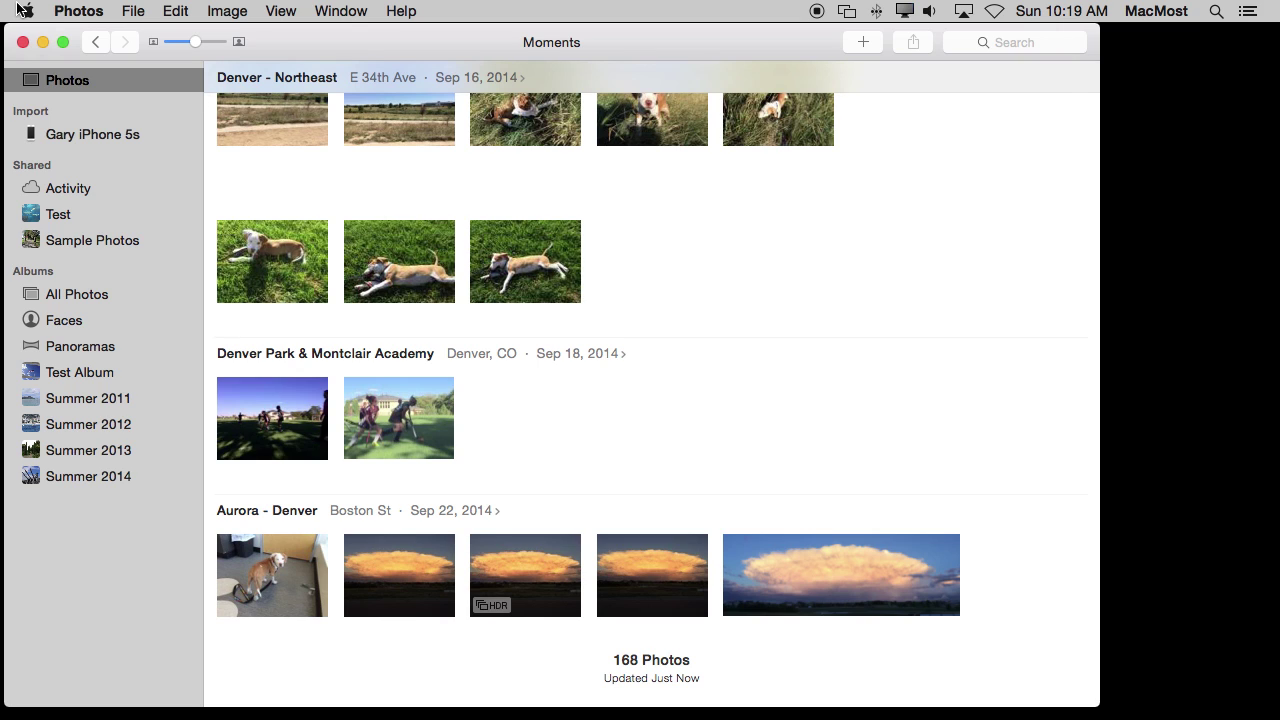
click(68, 14)
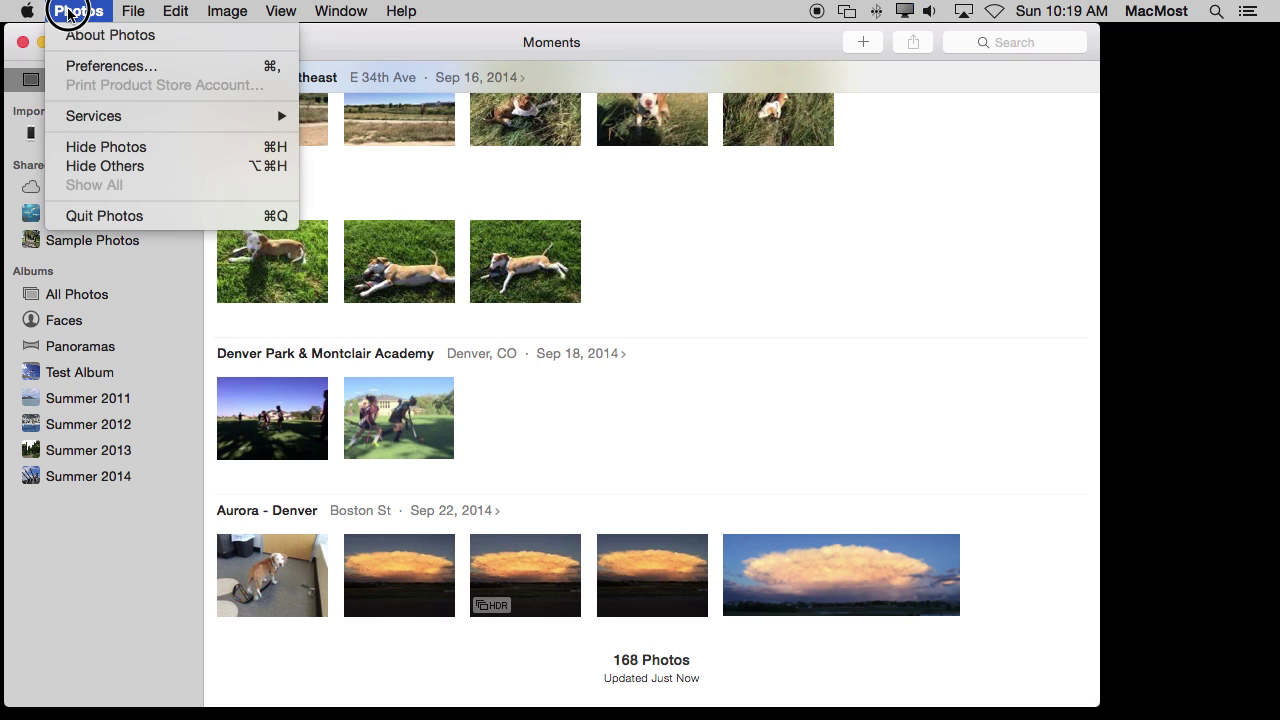
click(82, 63)
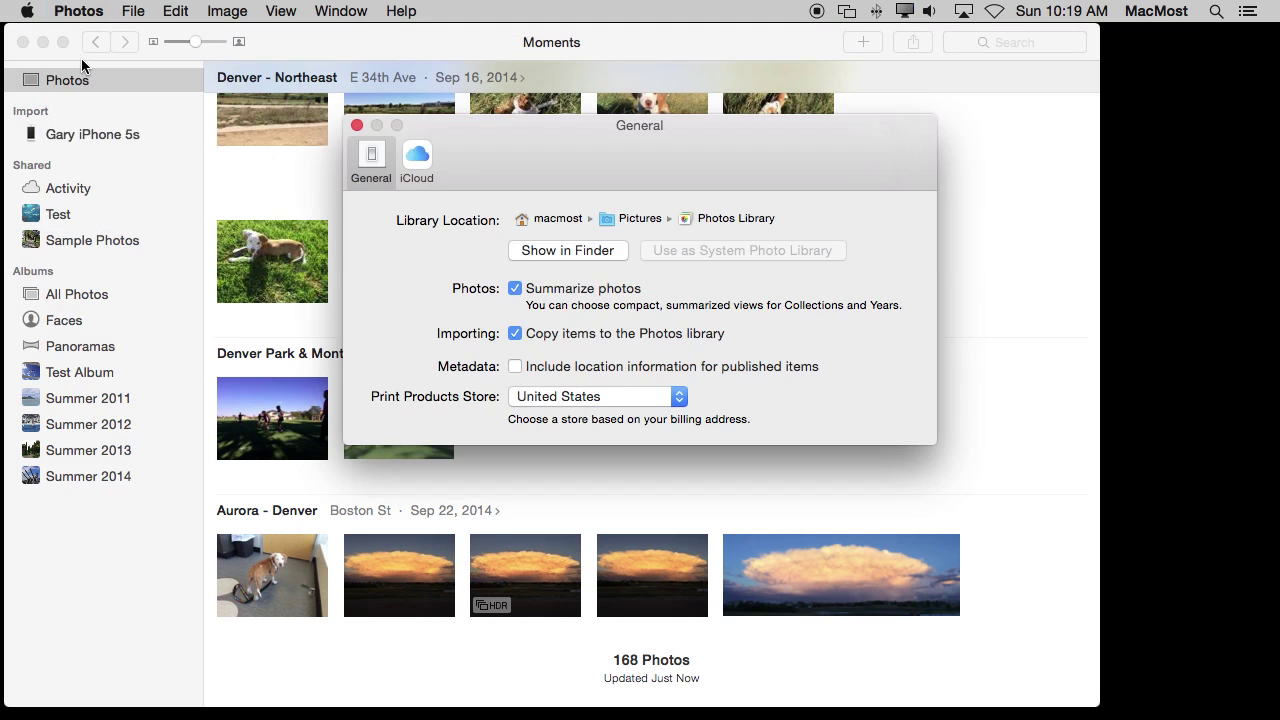
click(414, 166)
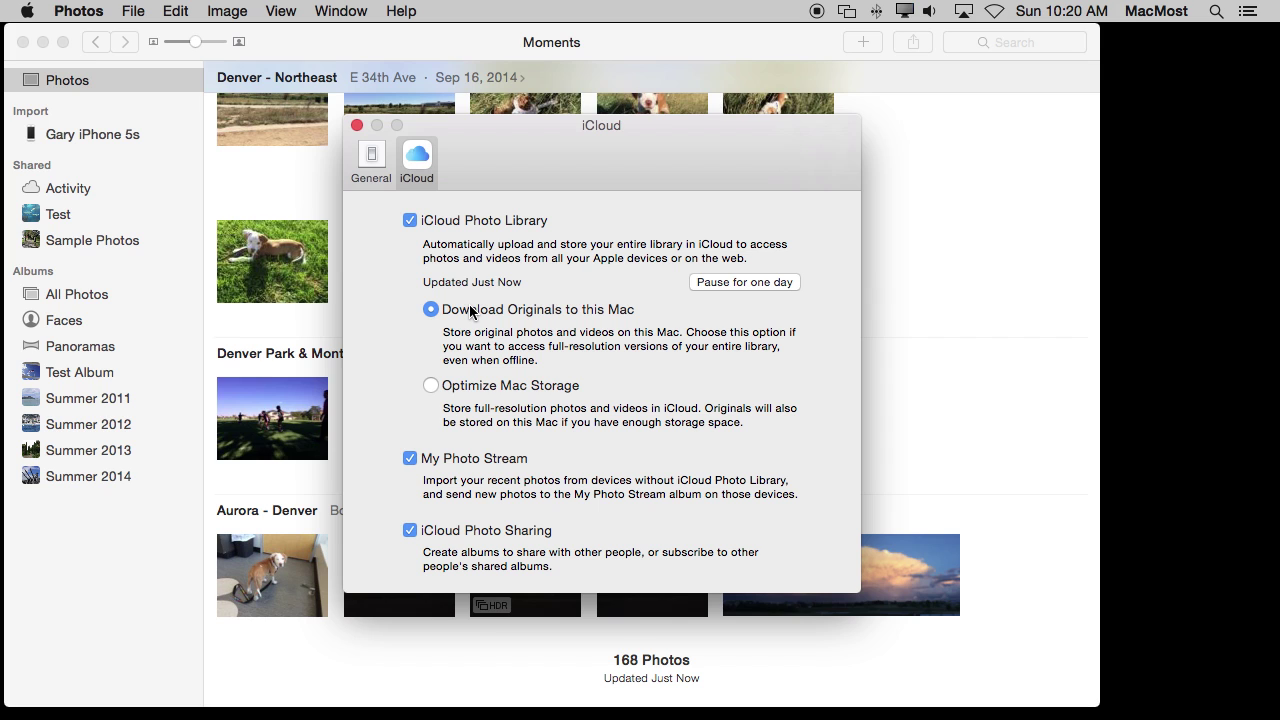
key(super+w)
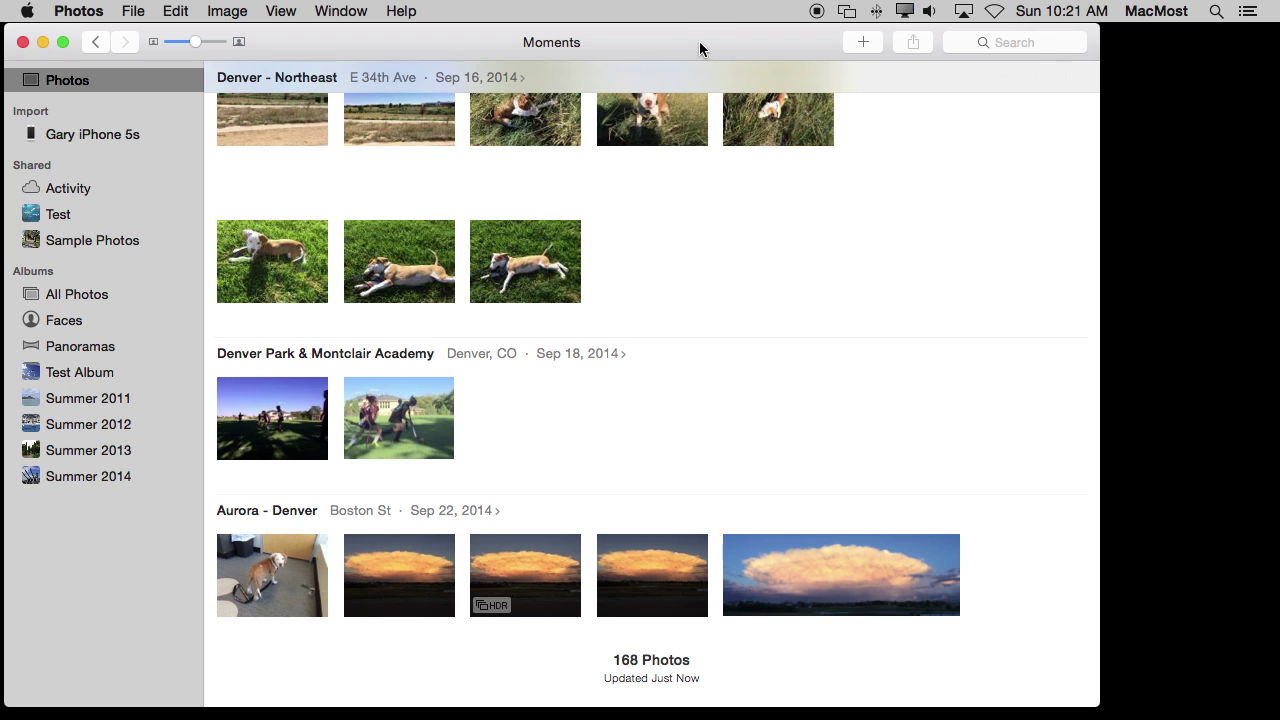
Quit Photos with Command-Q and Option-relaunch it from the Dock to choose the library
key(super+q)
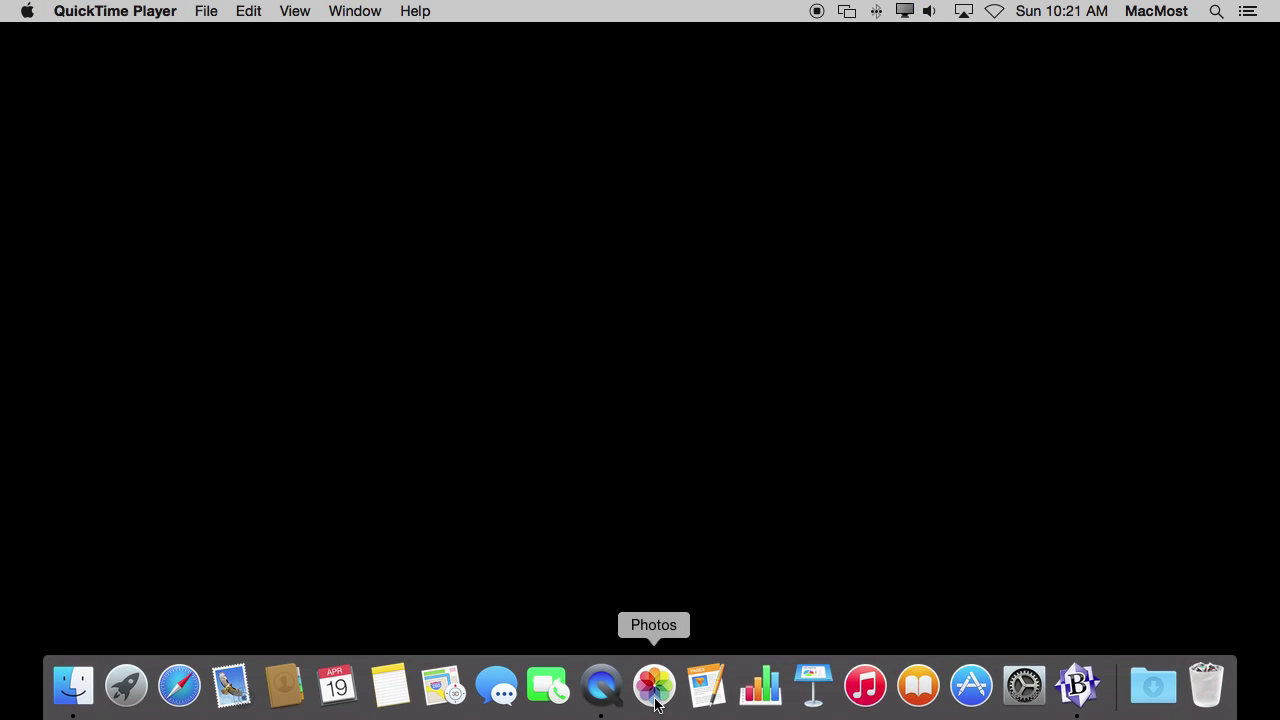
alt+click(656, 699)
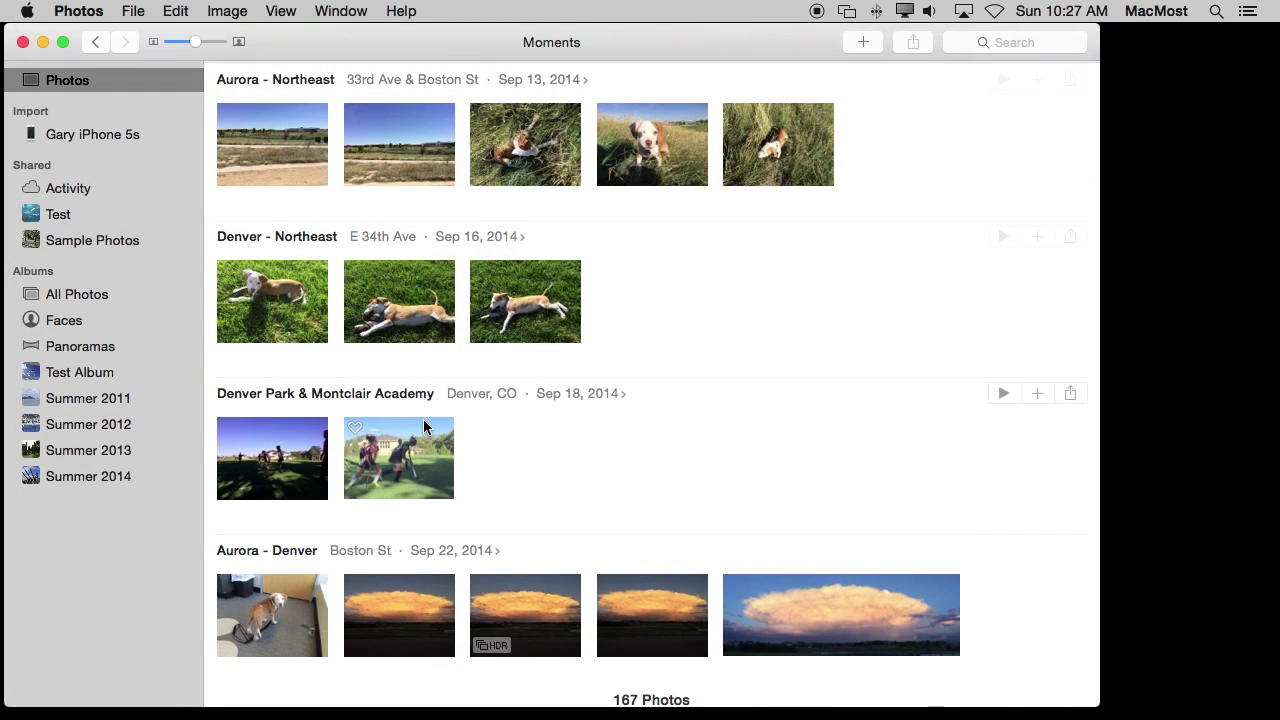
In Finder's Pictures folder, select Photos Library to preview its 681.7 MB details
mouse_move(420, 715)
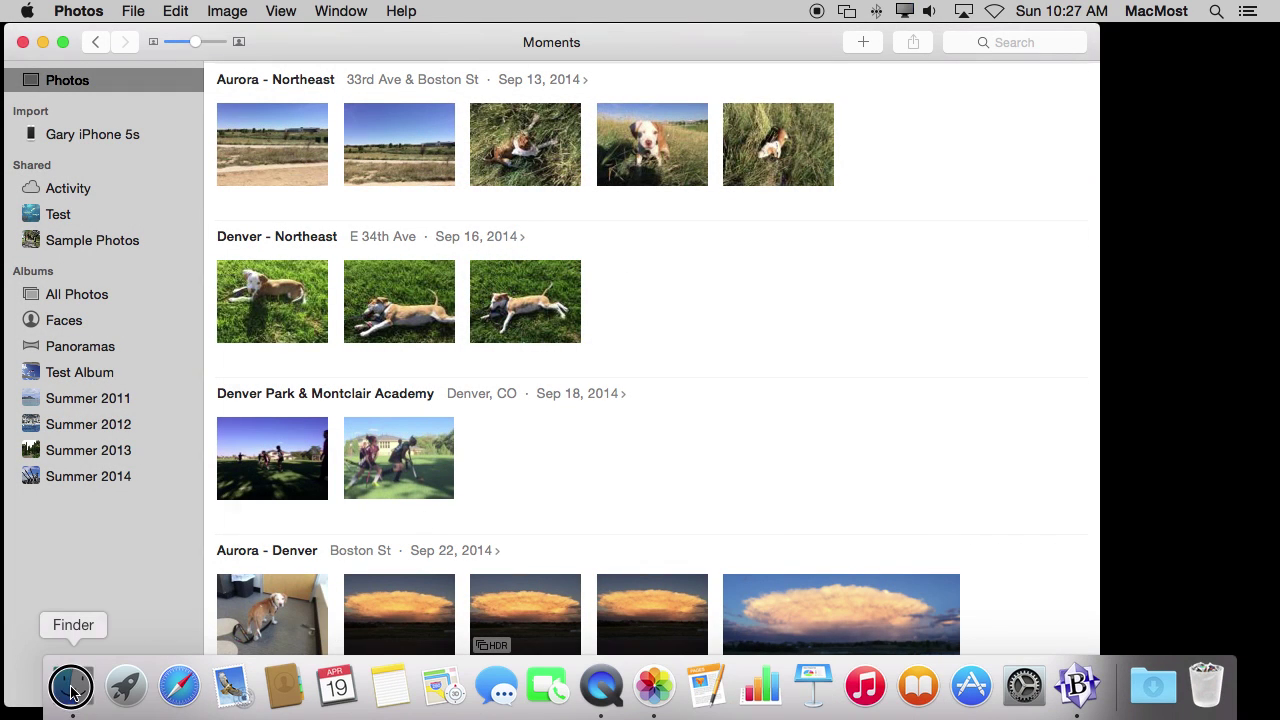
click(72, 688)
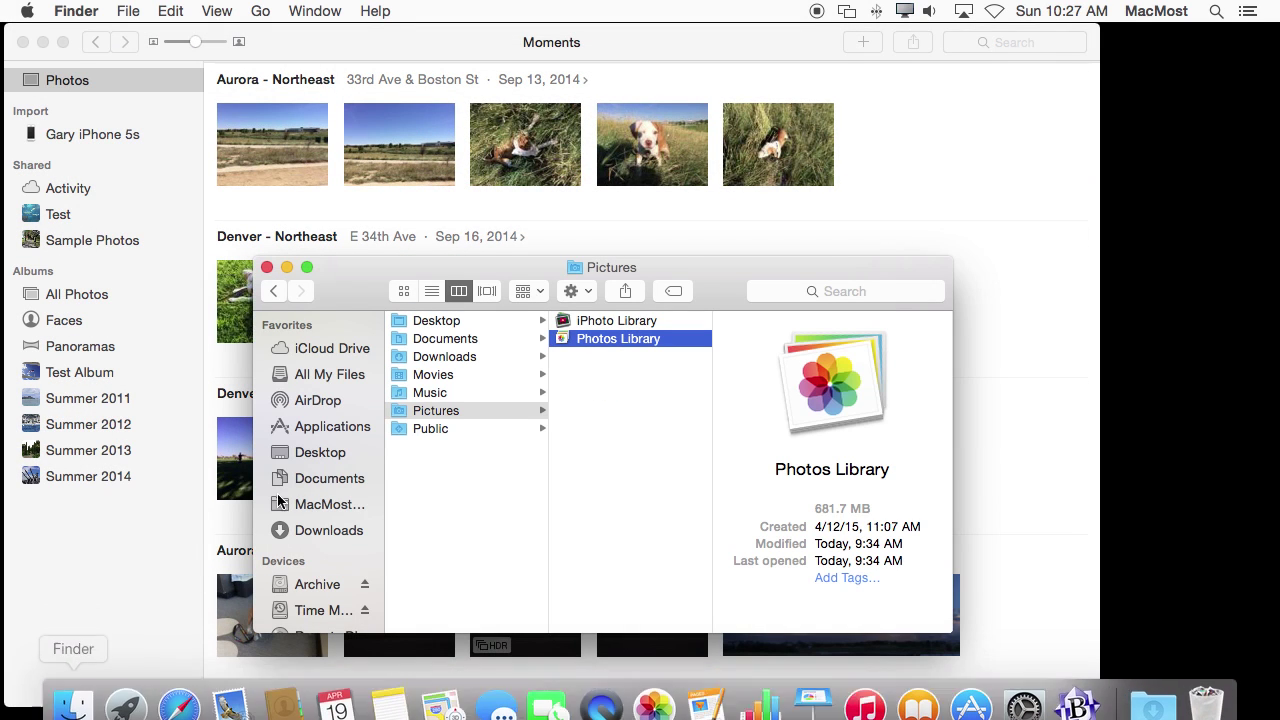
click(635, 341)
click(630, 376)
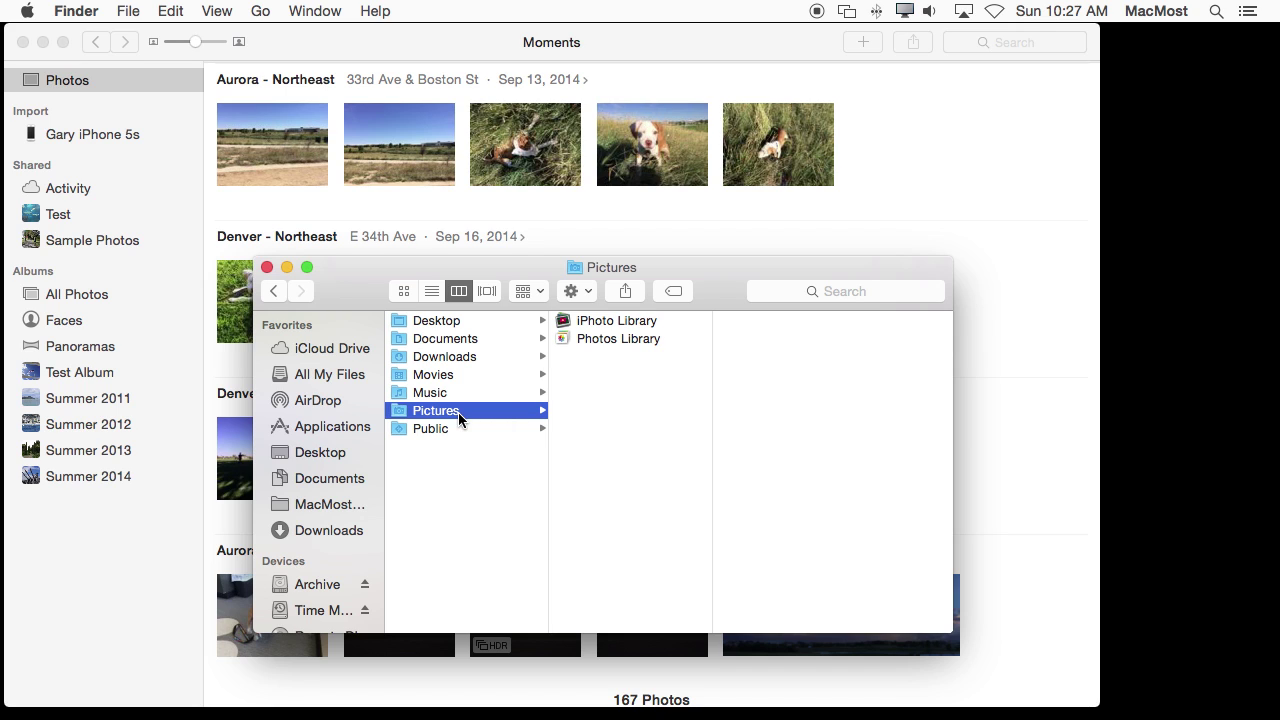
click(616, 338)
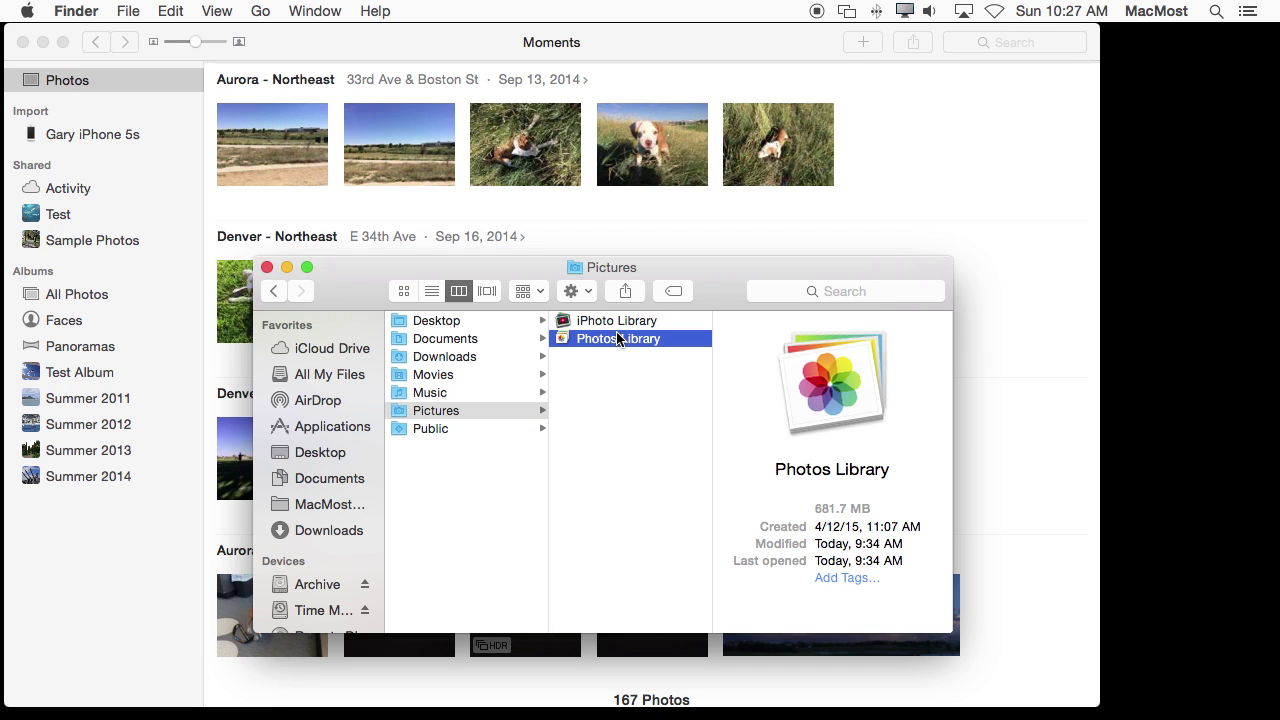